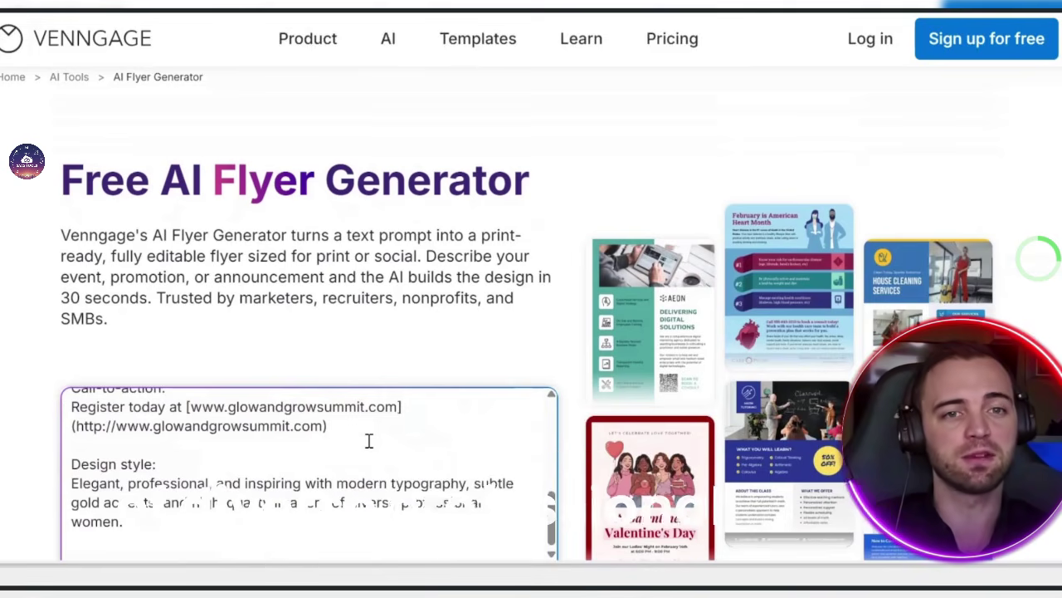
- Generate the women's business summit flyer from the entered event prompt and read the AI Designer's reply
scroll(370, 440, "down", 2)
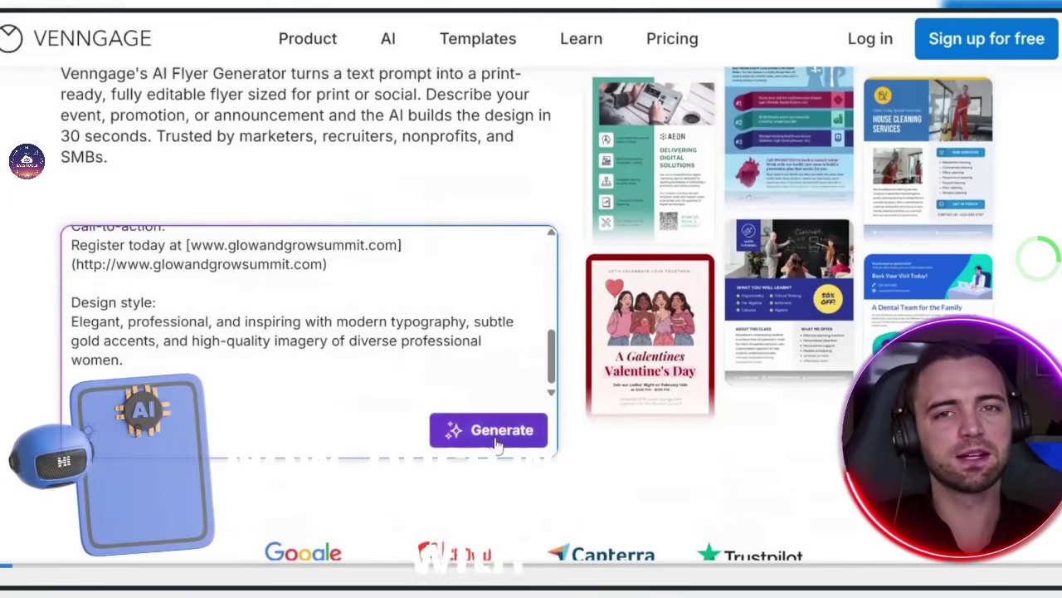
left_click(494, 440)
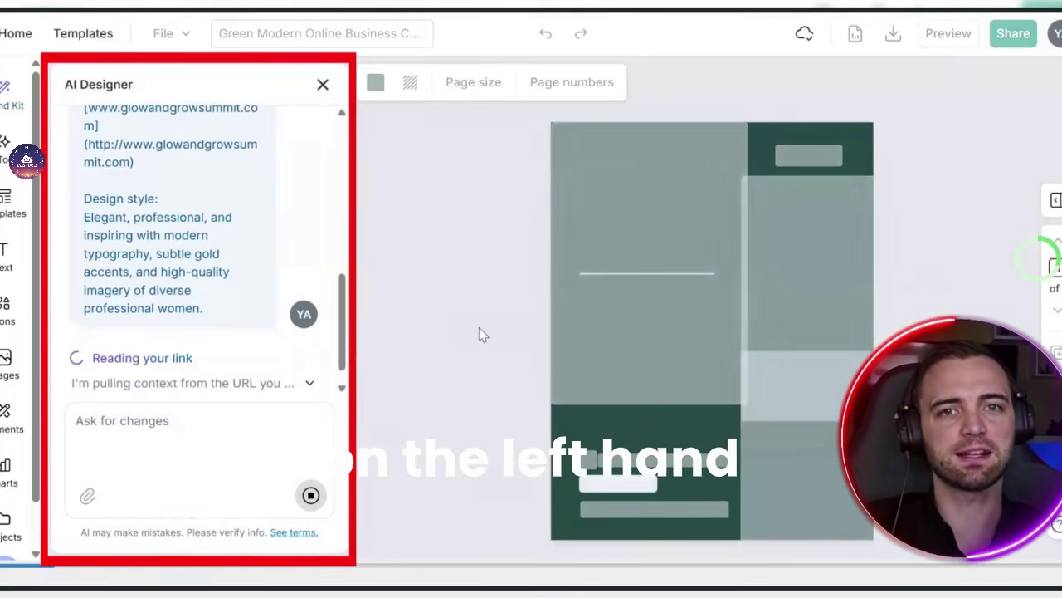
left_click(941, 33)
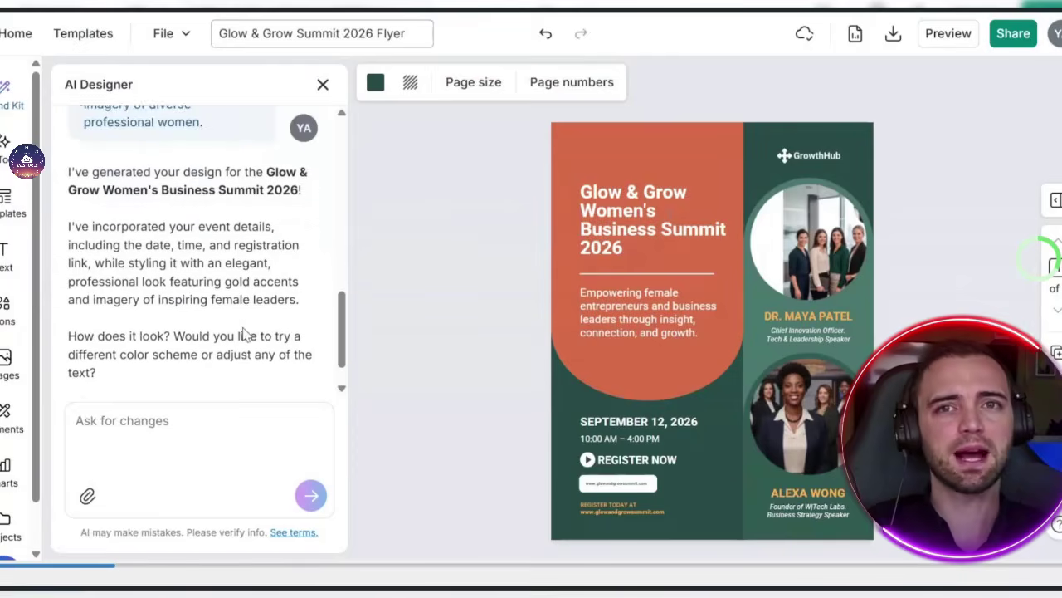
scroll(244, 332, "down", 1)
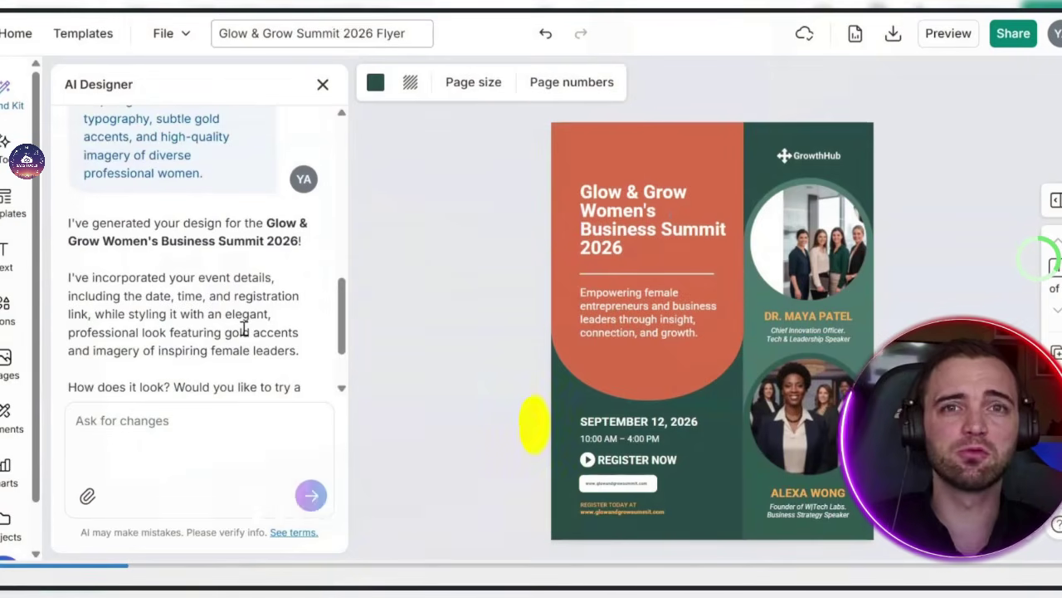
- Ask AI to make the flyer's event description more exciting and persuasive while maintaining a professional tone
left_click(678, 309)
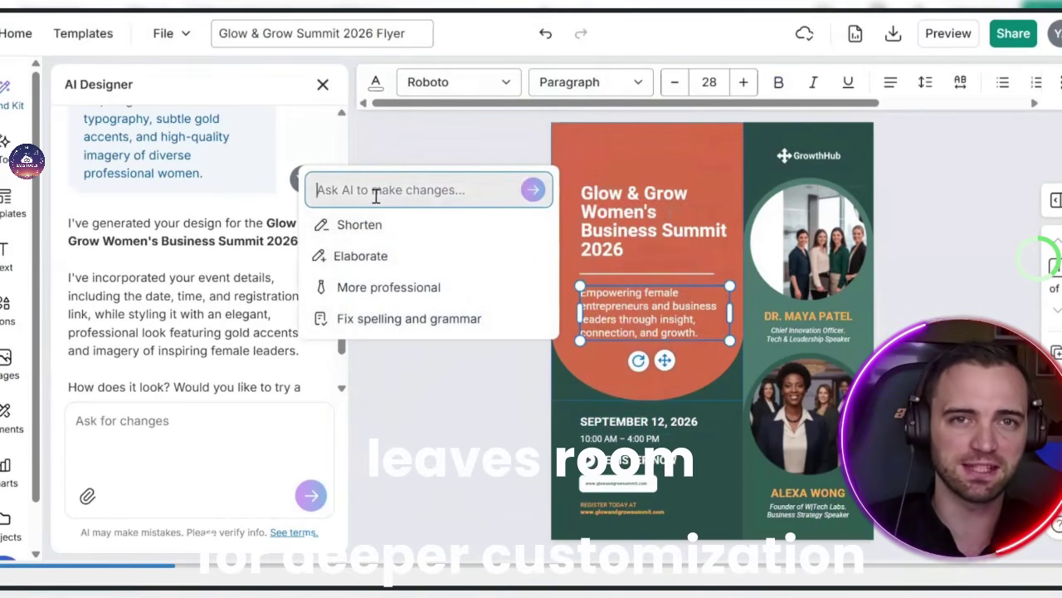
key("ctrl+v")
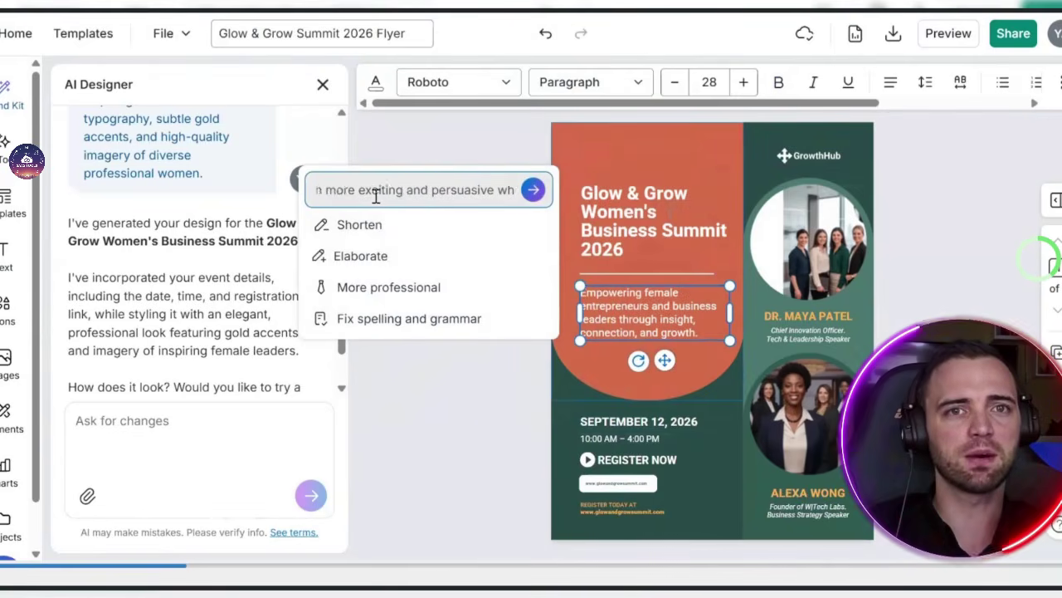
left_click(532, 190)
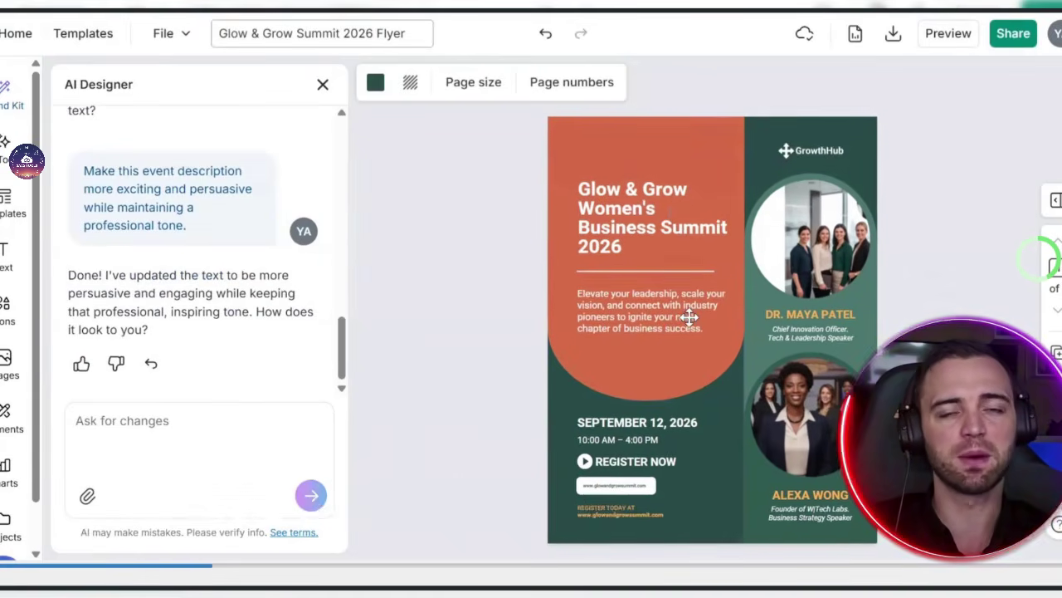
- Examine the AI modification options for the upper circular photo and the refine option for the speaker text beneath it
left_click(813, 199)
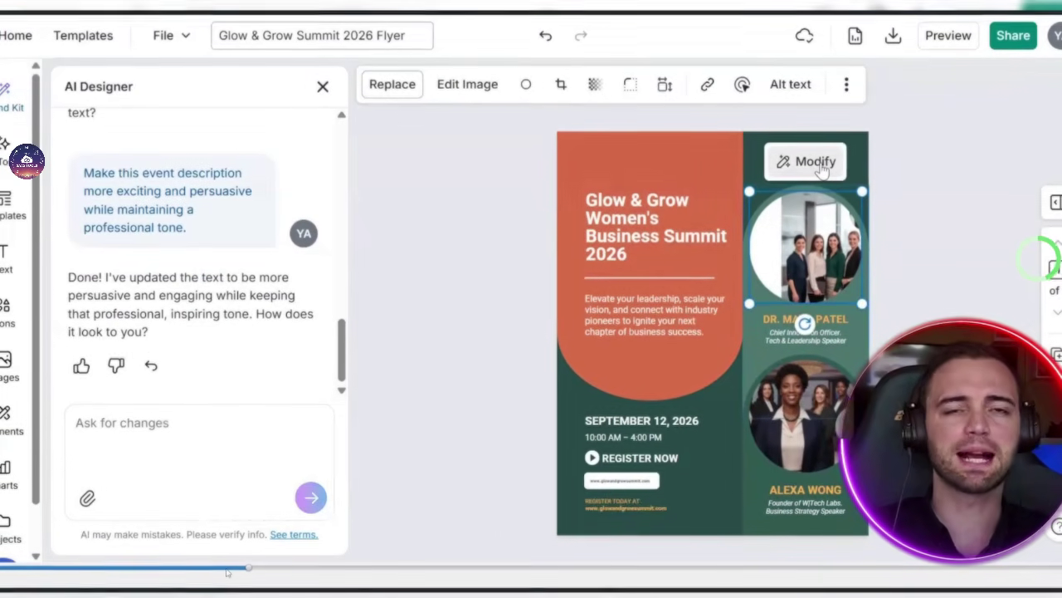
left_click(815, 160)
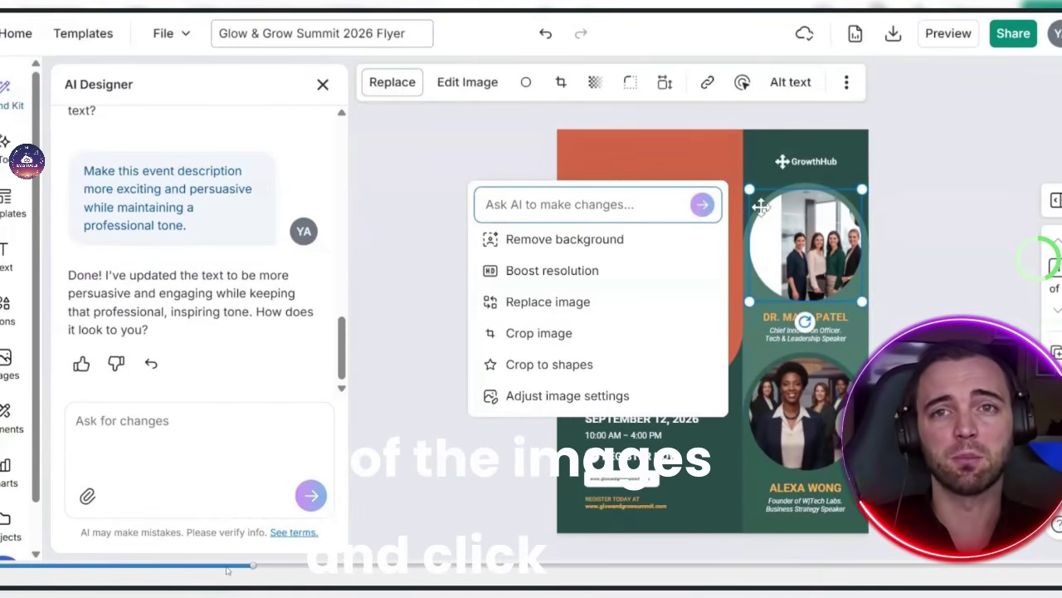
double_click(805, 317)
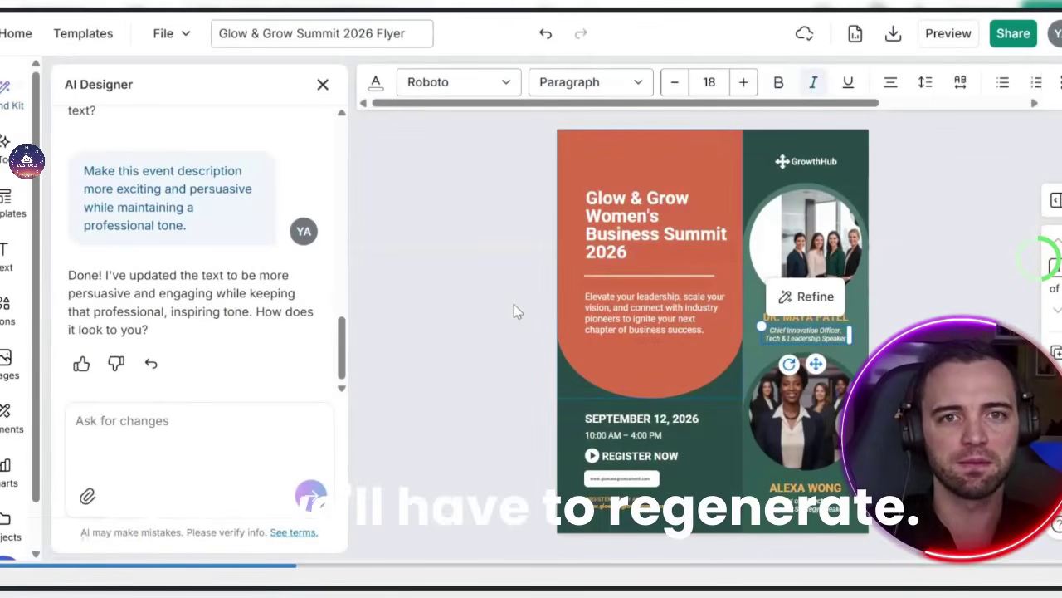
left_click(514, 304)
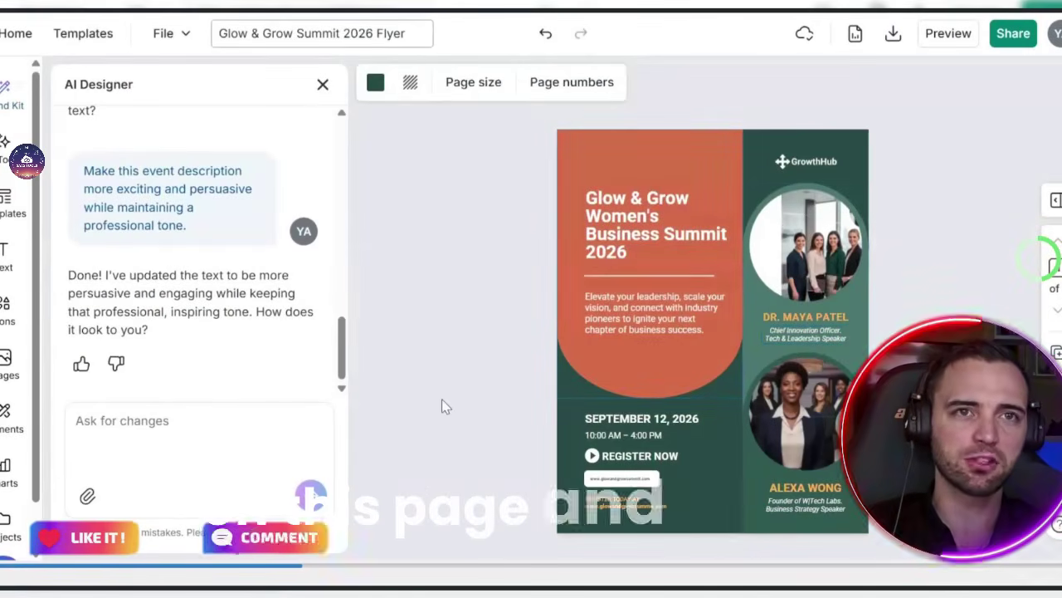
- Browse the icon library's categories and search it for "networking" icons
left_click(5, 308)
scroll(188, 322, "down", 10)
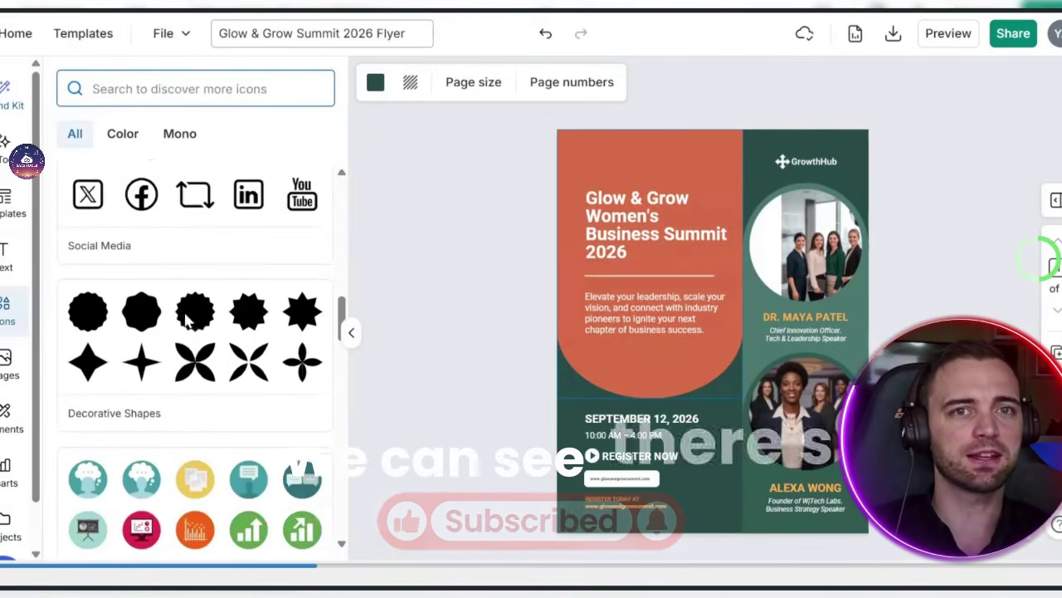
scroll(188, 321, "down", 3)
scroll(189, 321, "up", 8)
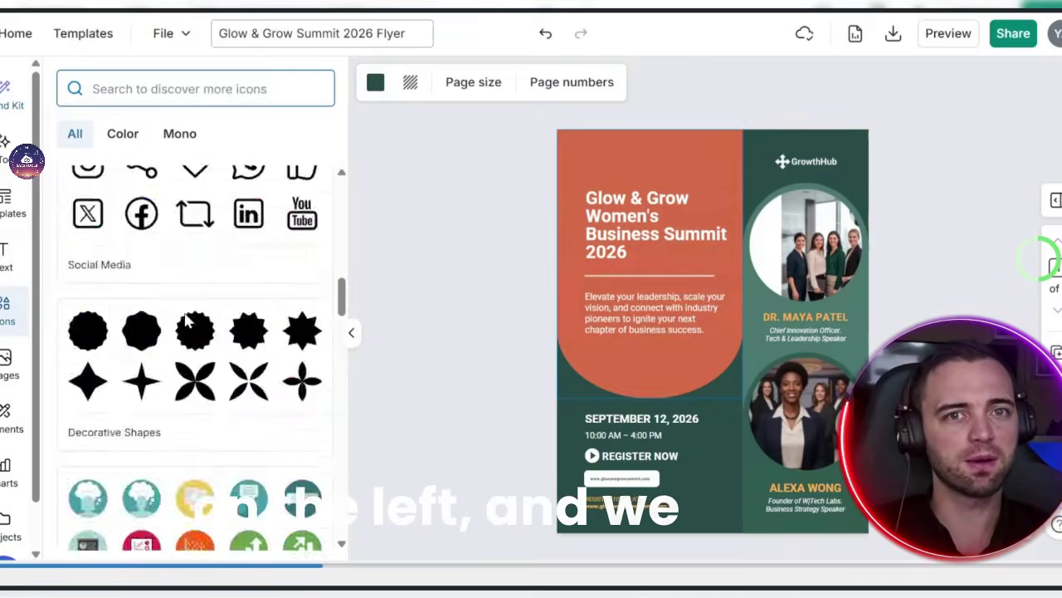
scroll(189, 321, "up", 1)
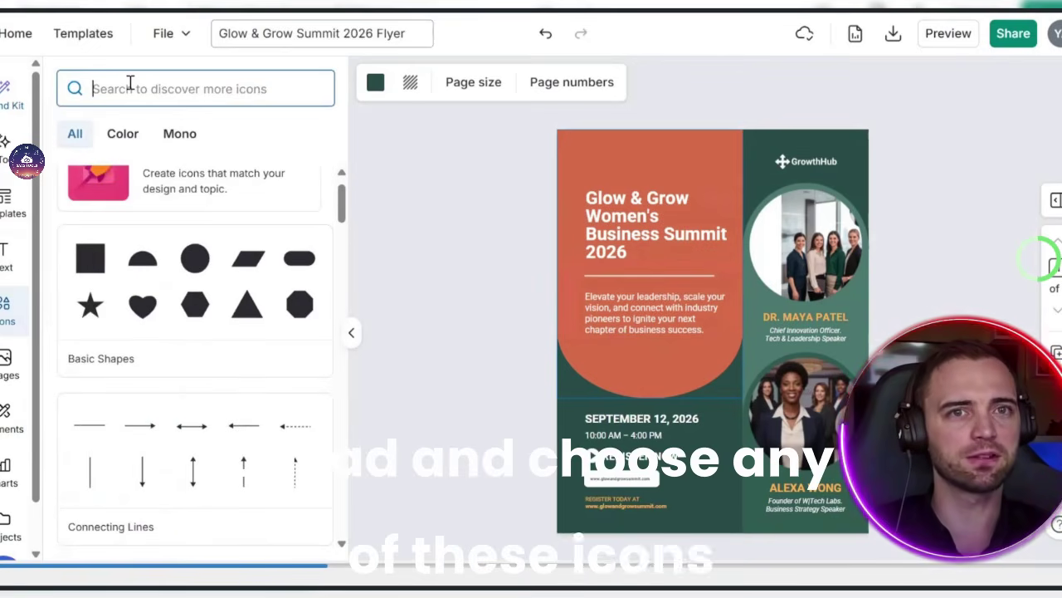
type("networking")
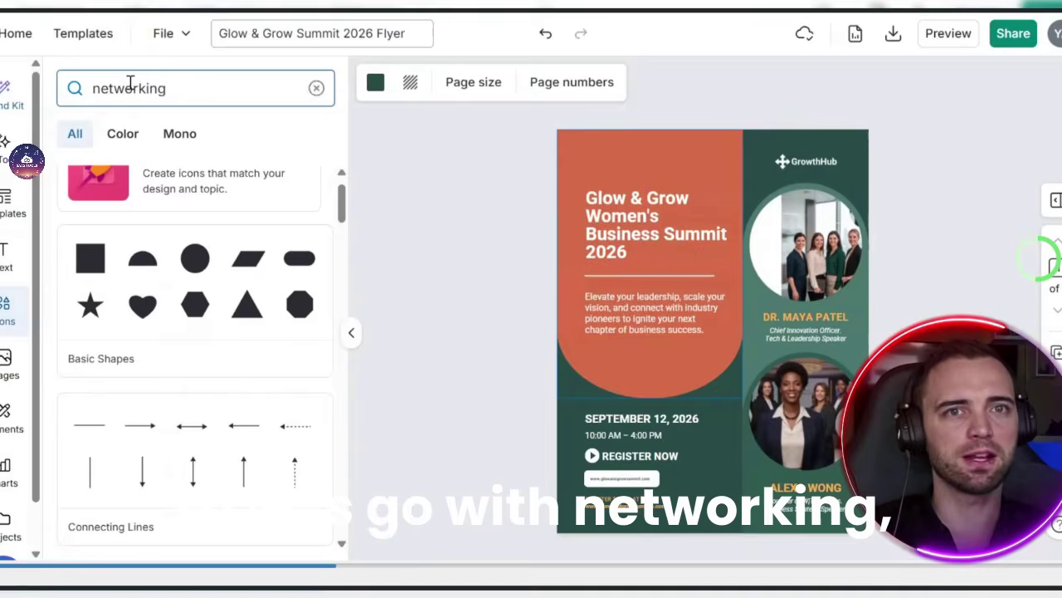
key("Return")
scroll(175, 223, "down", 5)
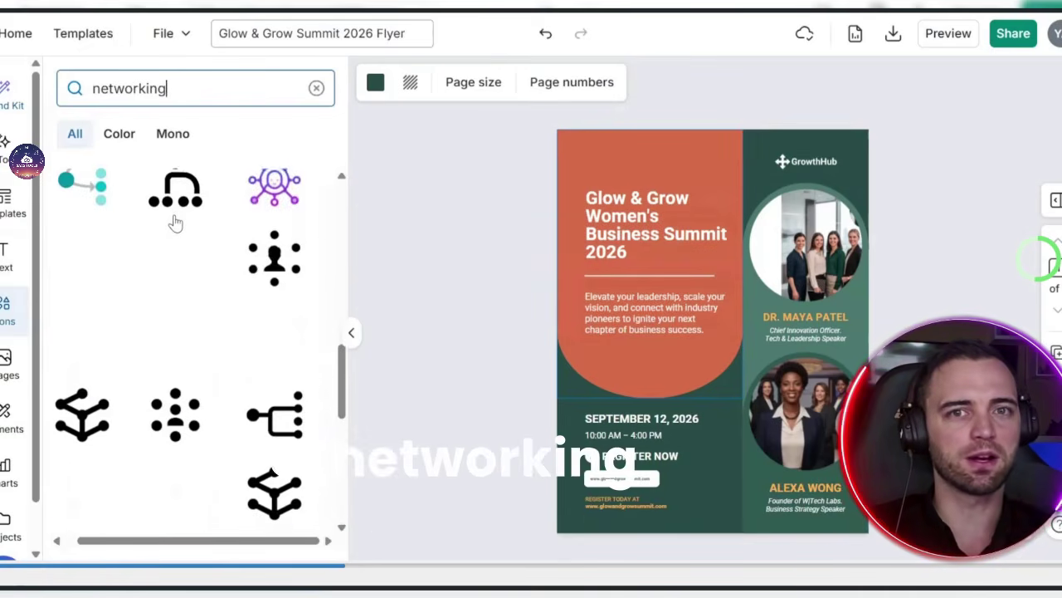
scroll(175, 223, "down", 3)
scroll(175, 223, "up", 5)
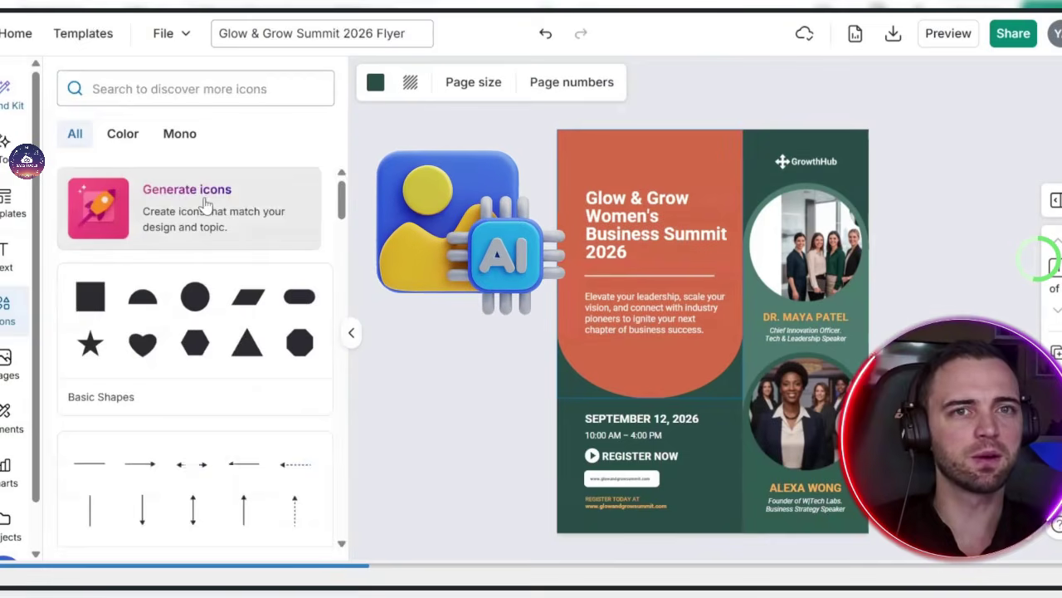
- Generate Bold-style AI icons for women's leadership, networking and business growth, and place the connected-people network icon above the flyer title
left_click(204, 207)
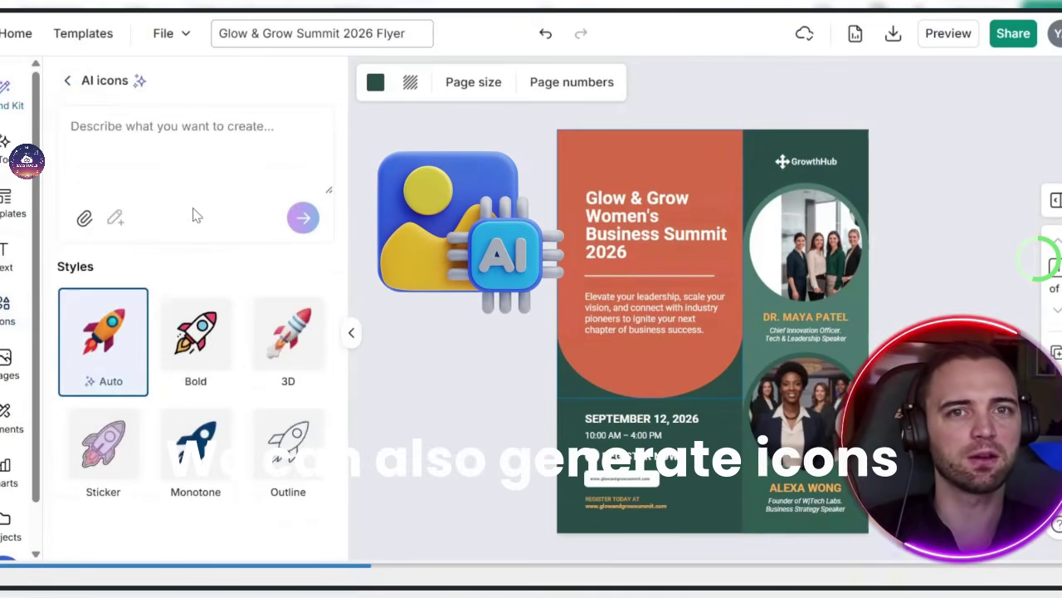
left_click(177, 312)
key("ctrl+v")
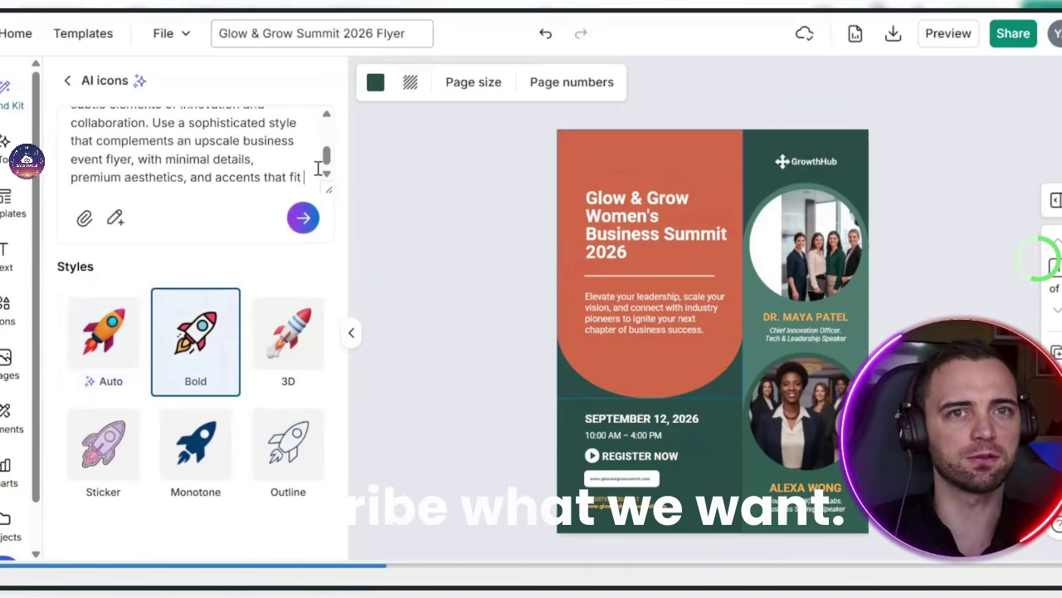
scroll(318, 168, "up", 5)
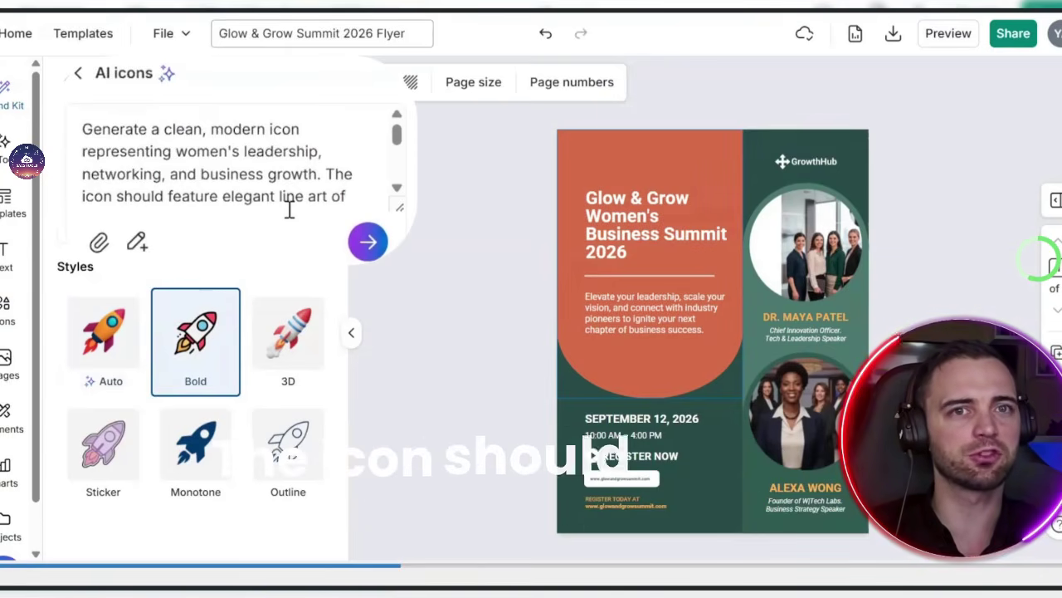
scroll(207, 168, "down", 3)
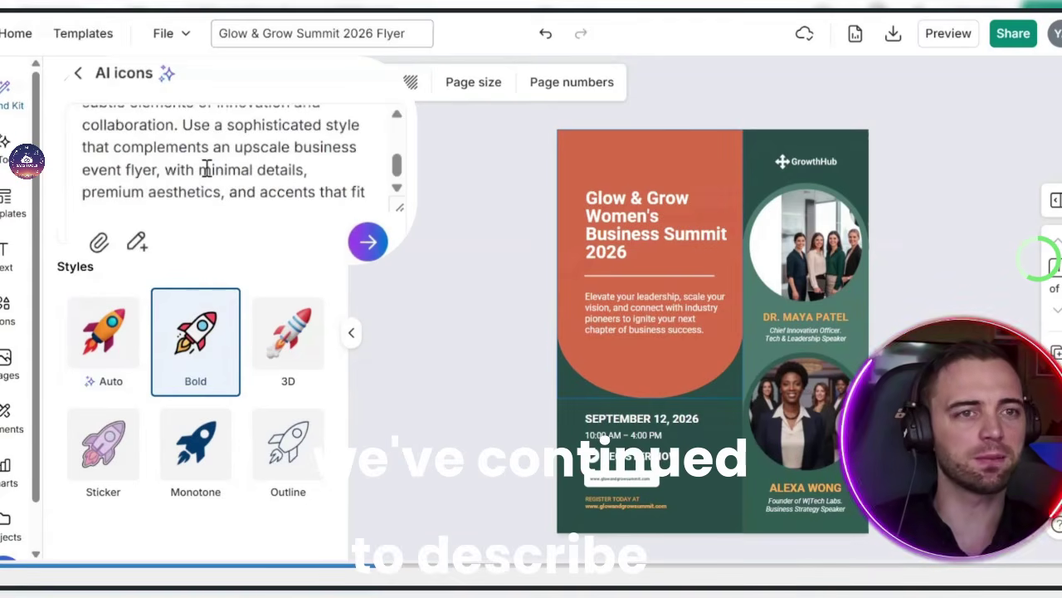
scroll(290, 209, "down", 1)
scroll(289, 210, "up", 5)
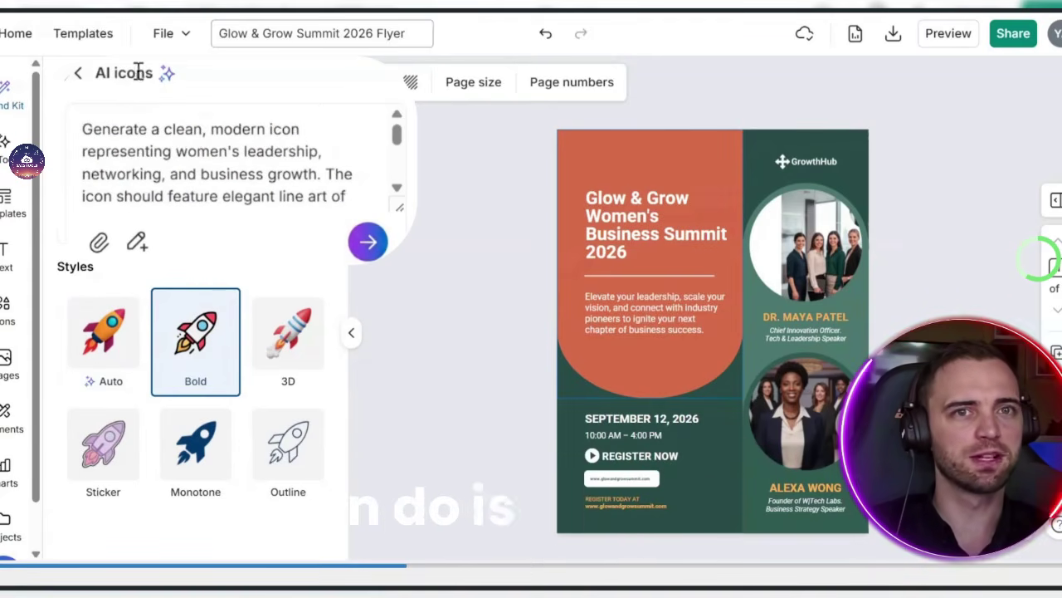
left_click(368, 242)
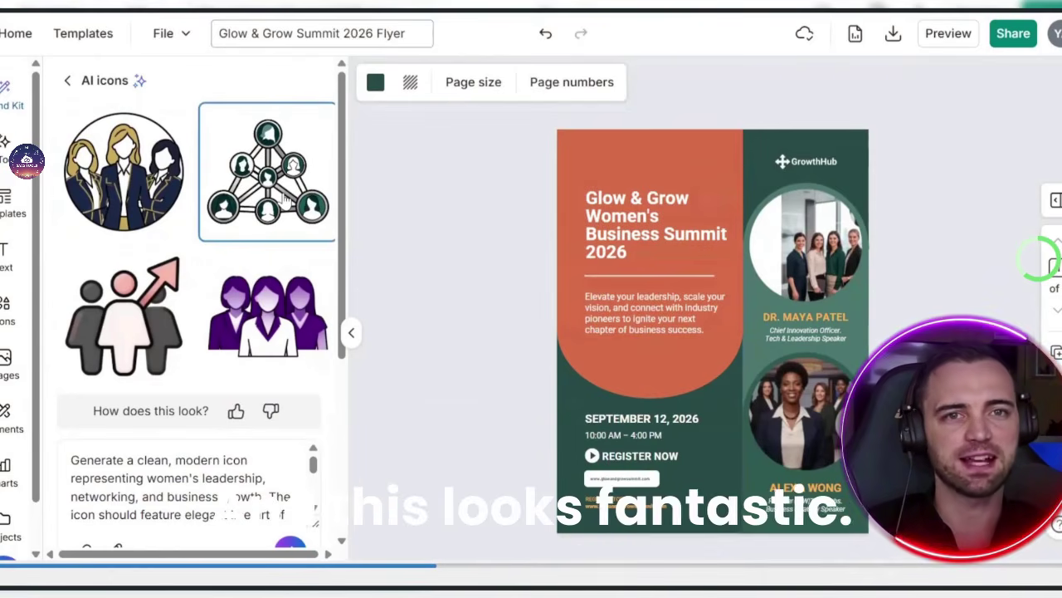
left_click(268, 172)
left_click_drag(833, 308, 805, 391)
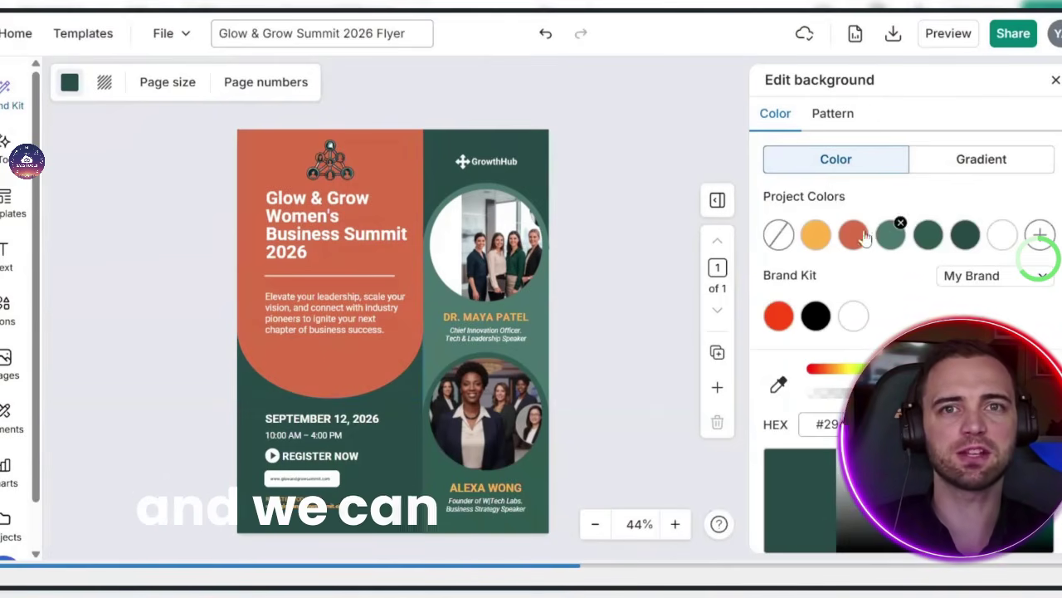
- Recolor the orange-red rectangle and the rounded shape below it, both behind the title and description, to yellow-orange #FFB338
left_click(936, 241)
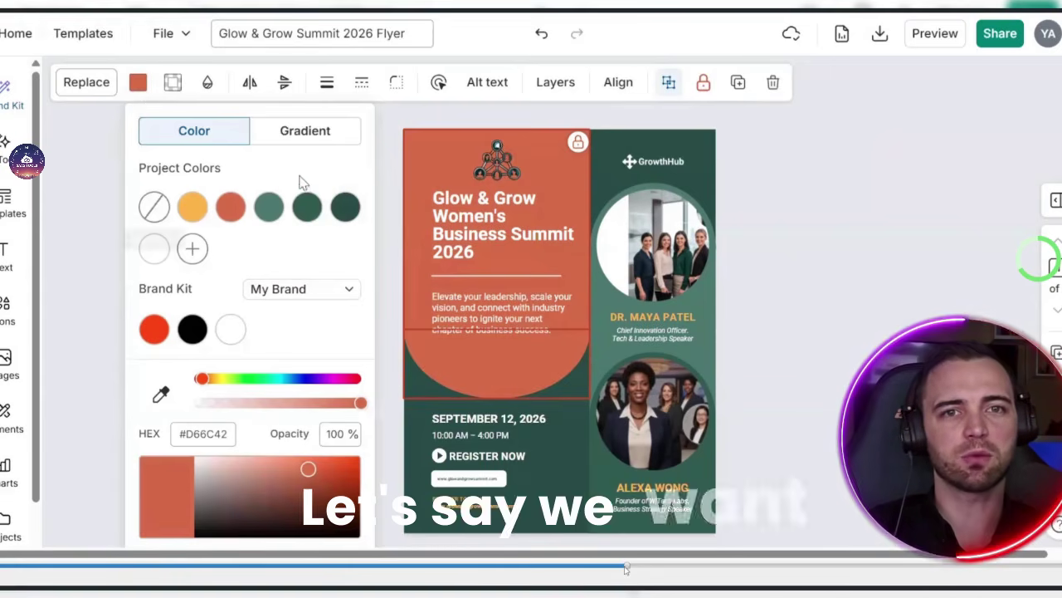
left_click(191, 209)
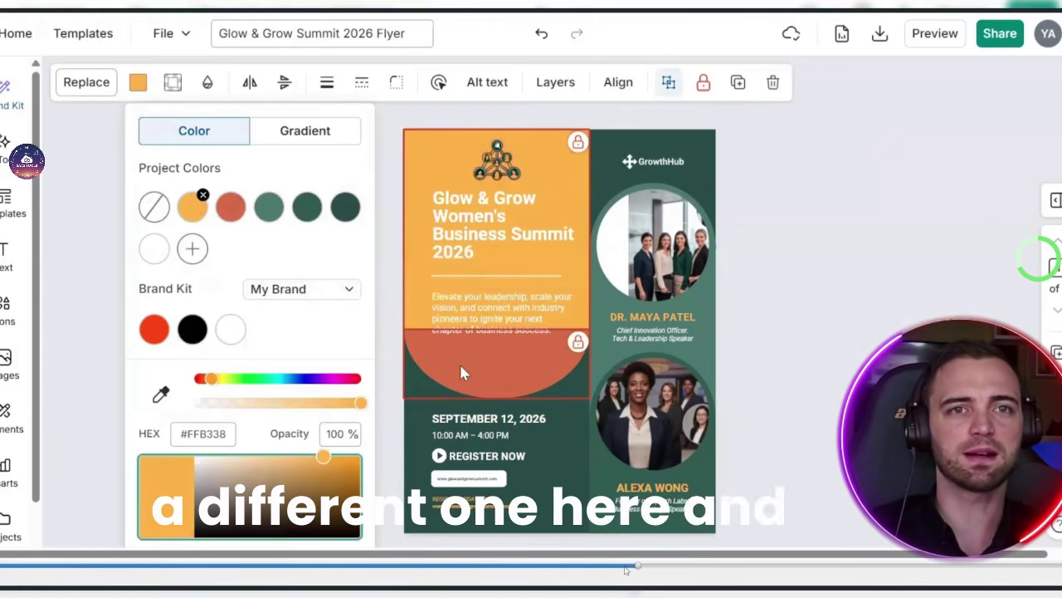
left_click(461, 372)
left_click(191, 208)
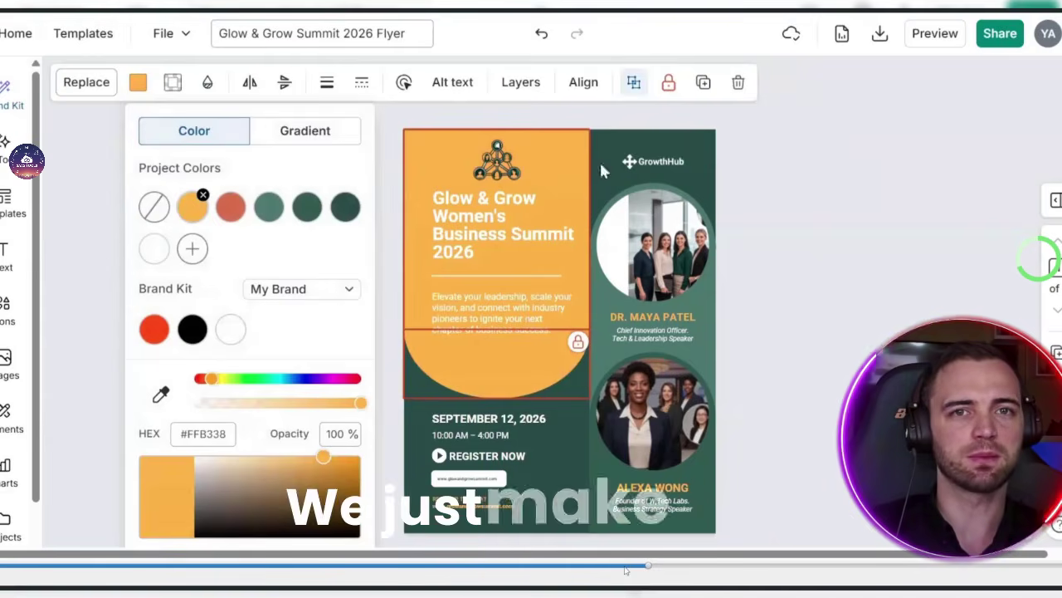
left_click(712, 214)
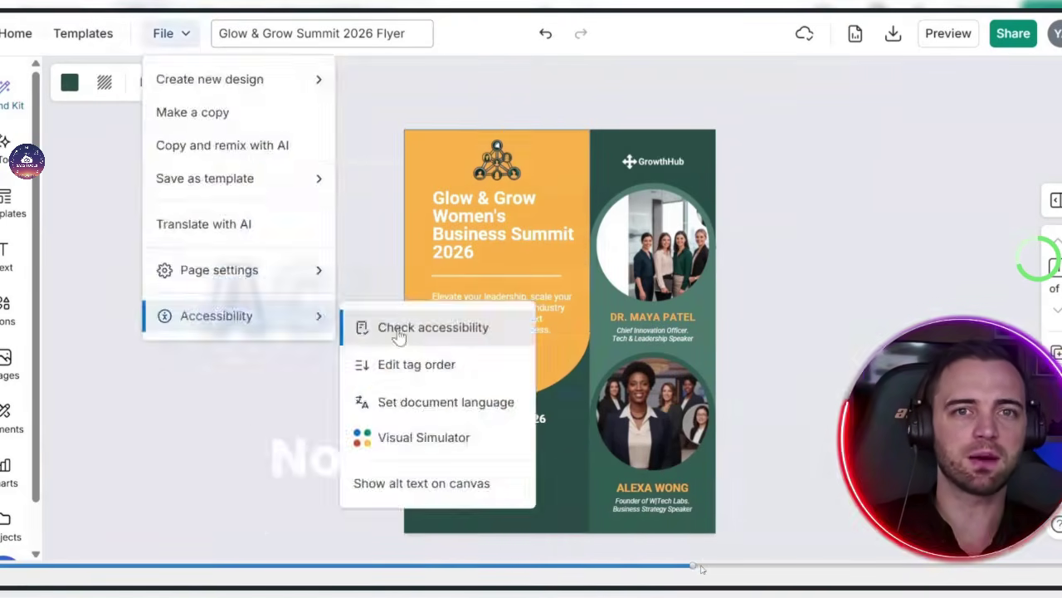
- Check the flyer's accessibility, auto-generate and save alt text for the GrowthHub logo, and look through the remaining manual review items
left_click(399, 336)
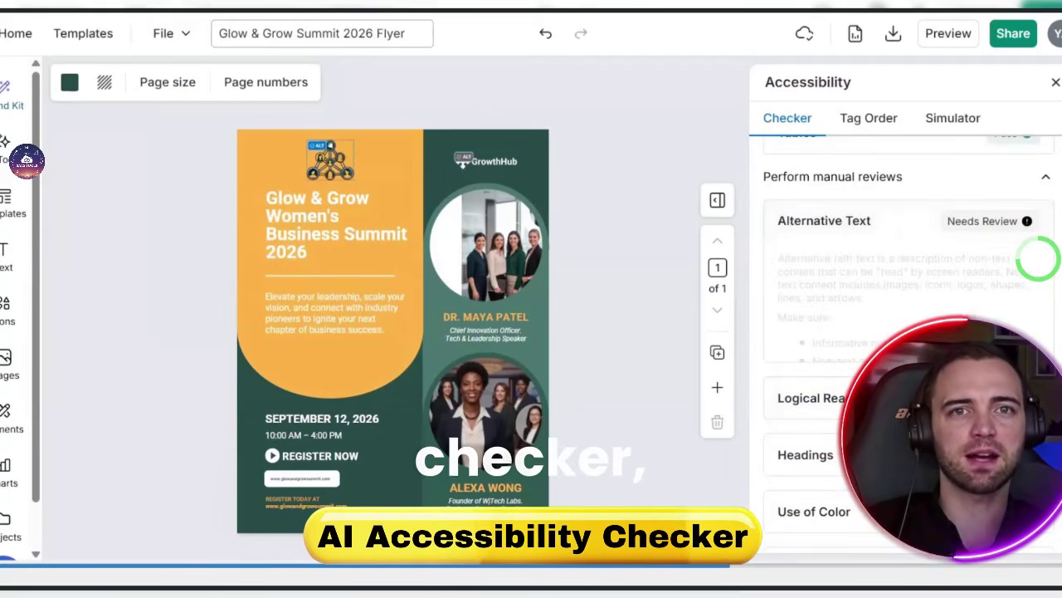
scroll(924, 295, "down", 3)
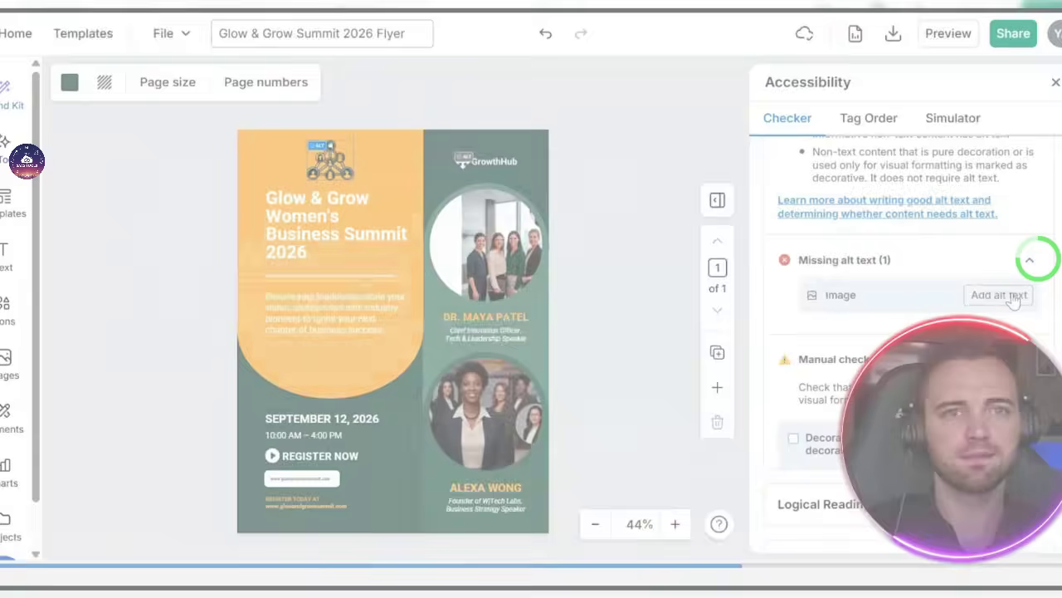
left_click(1013, 296)
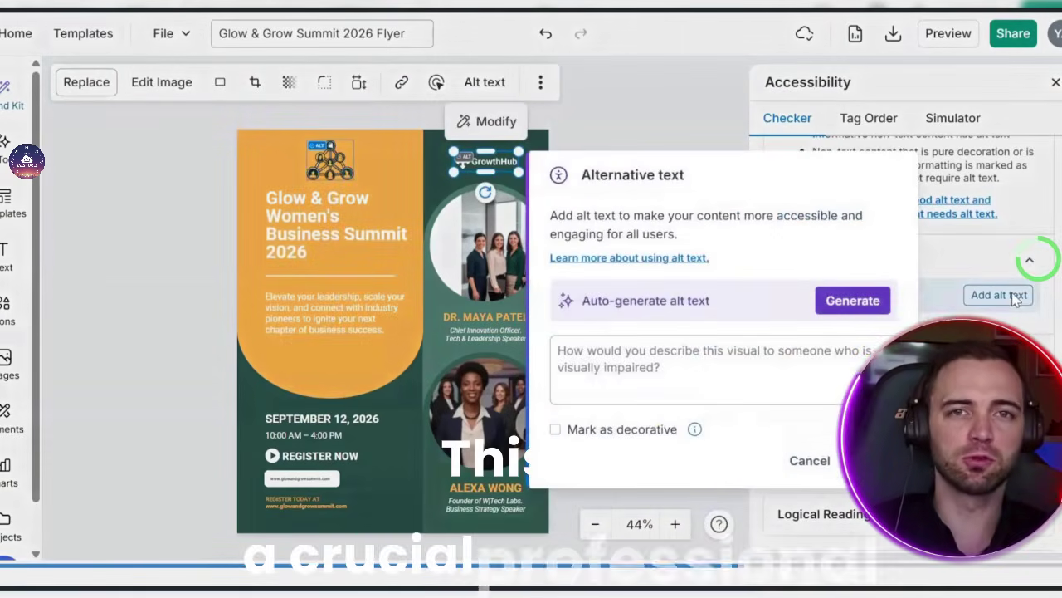
left_click(852, 301)
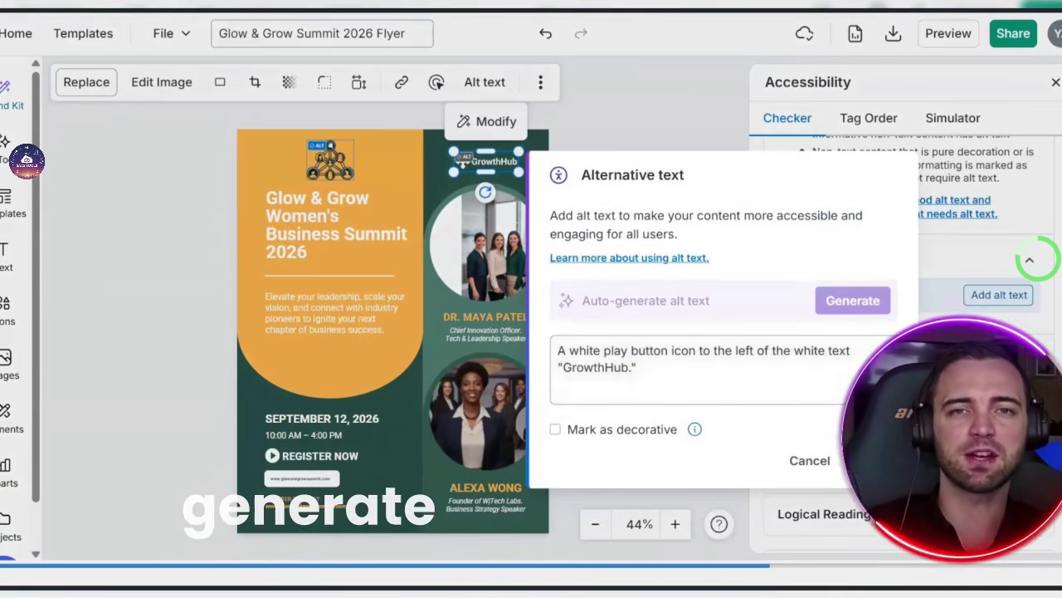
left_click(876, 459)
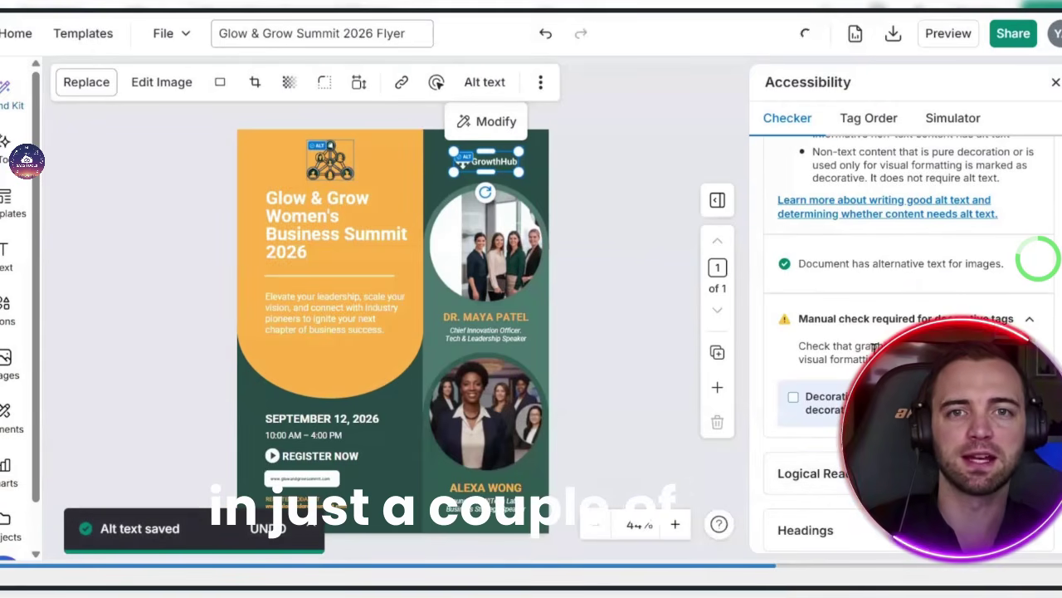
scroll(789, 377, "down", 1)
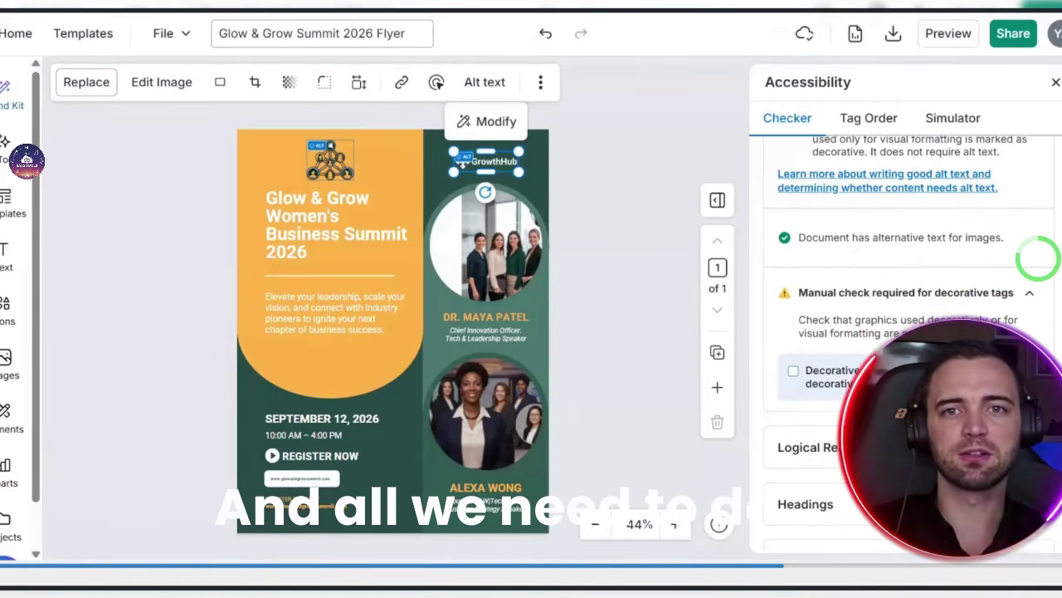
scroll(1037, 259, "down", 8)
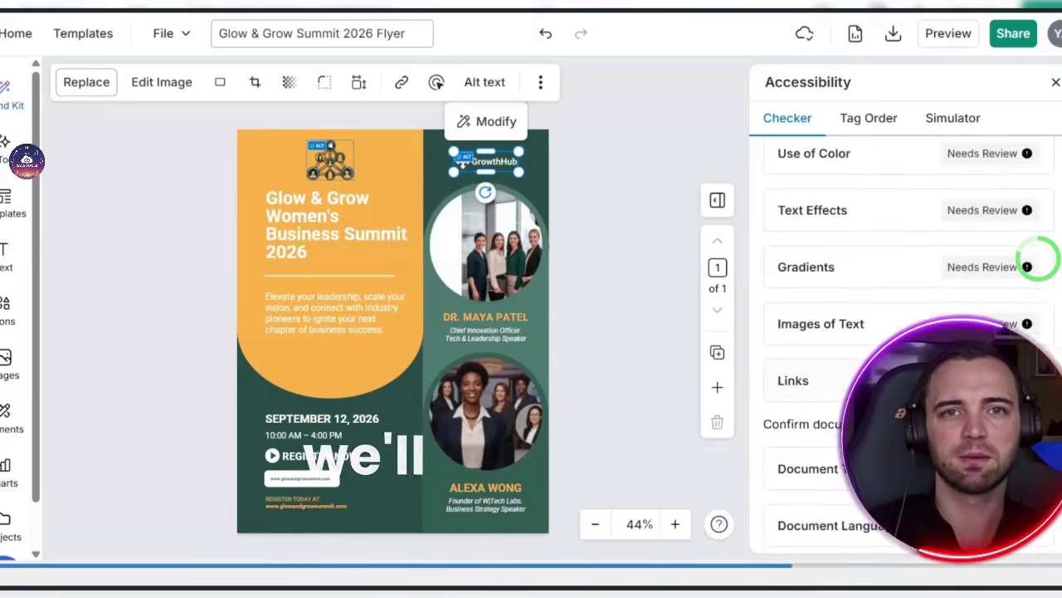
- Review the flyer's overall accessibility status and close the accessibility checker and the AI Designer
scroll(1037, 259, "up", 10)
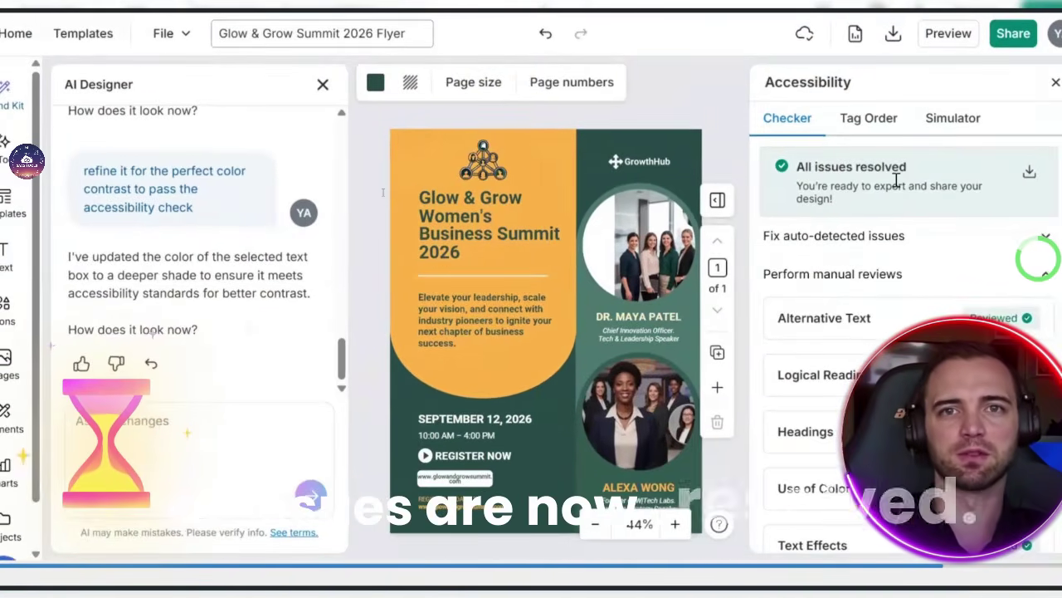
left_click(1054, 83)
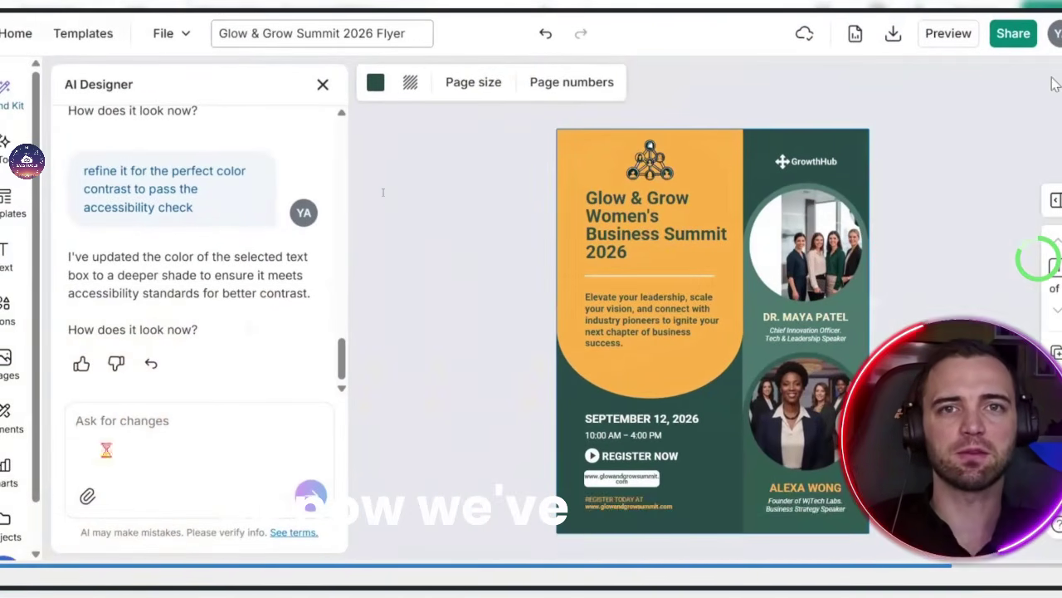
left_click(322, 84)
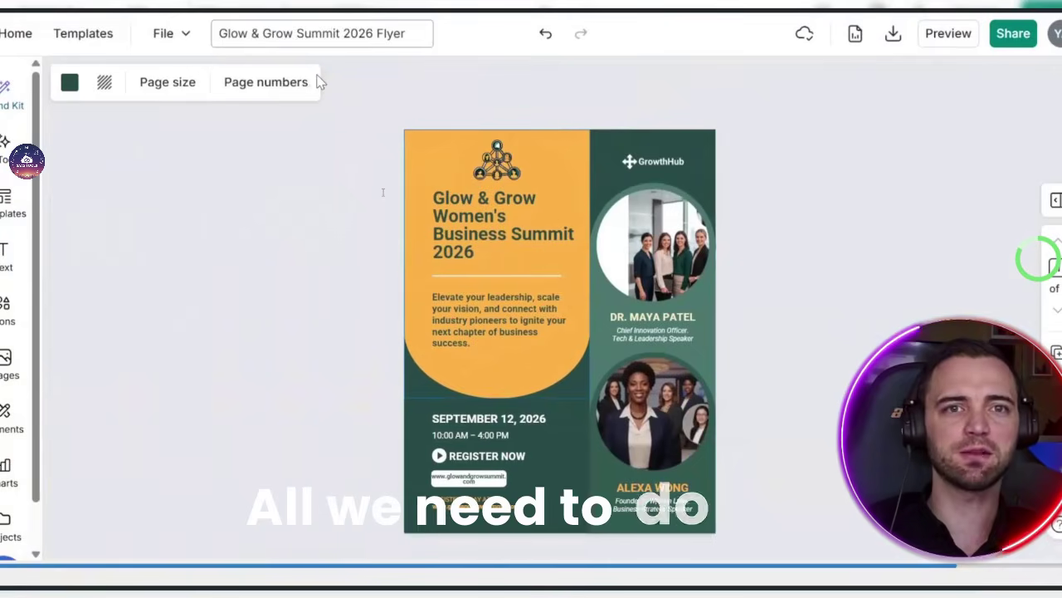
- Preview the finished flyer and download it in PDF format
left_click(944, 38)
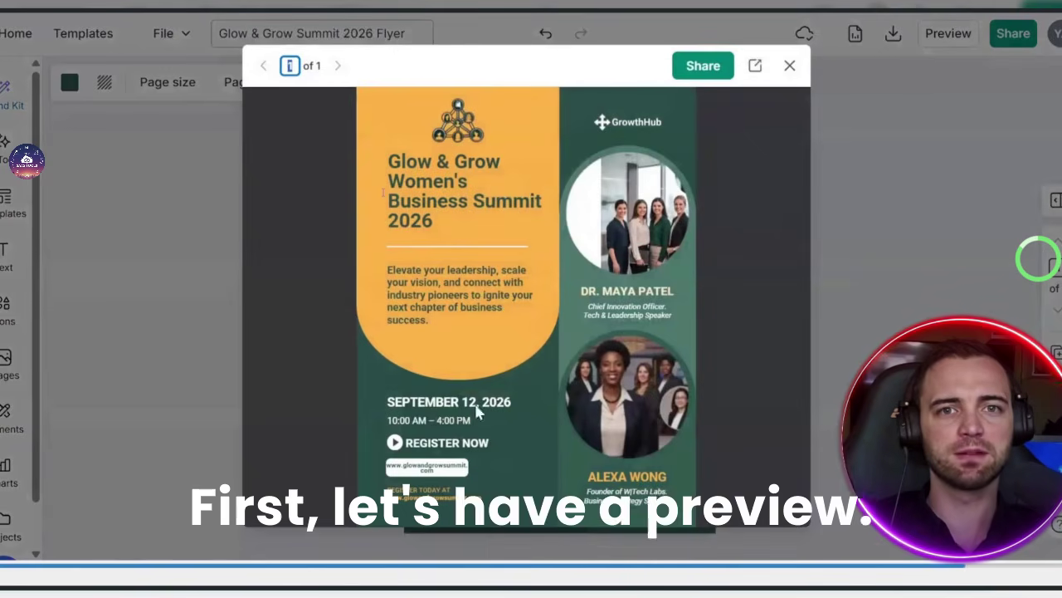
left_click(790, 65)
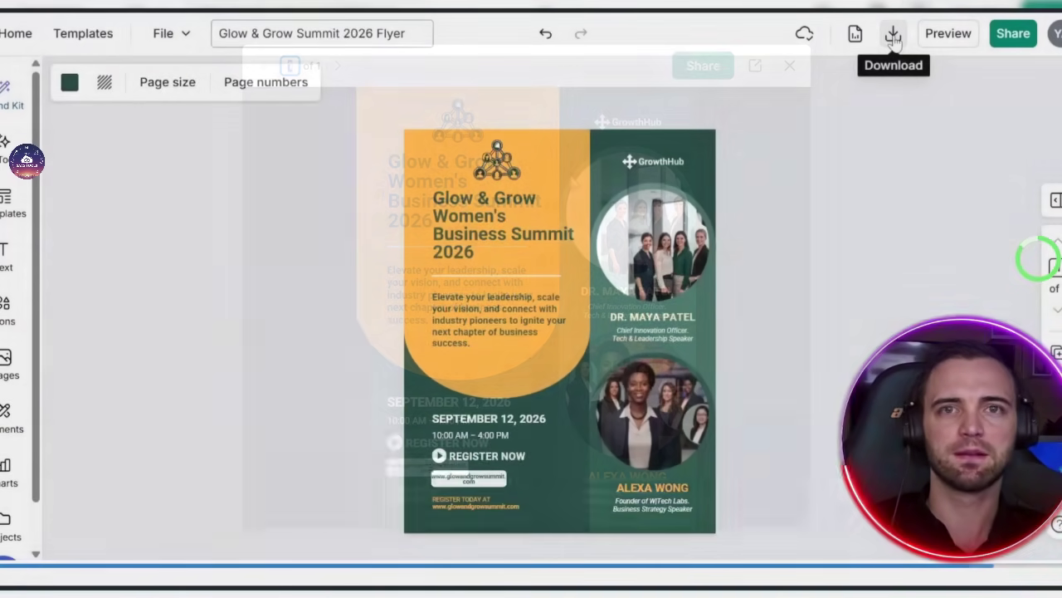
left_click(893, 34)
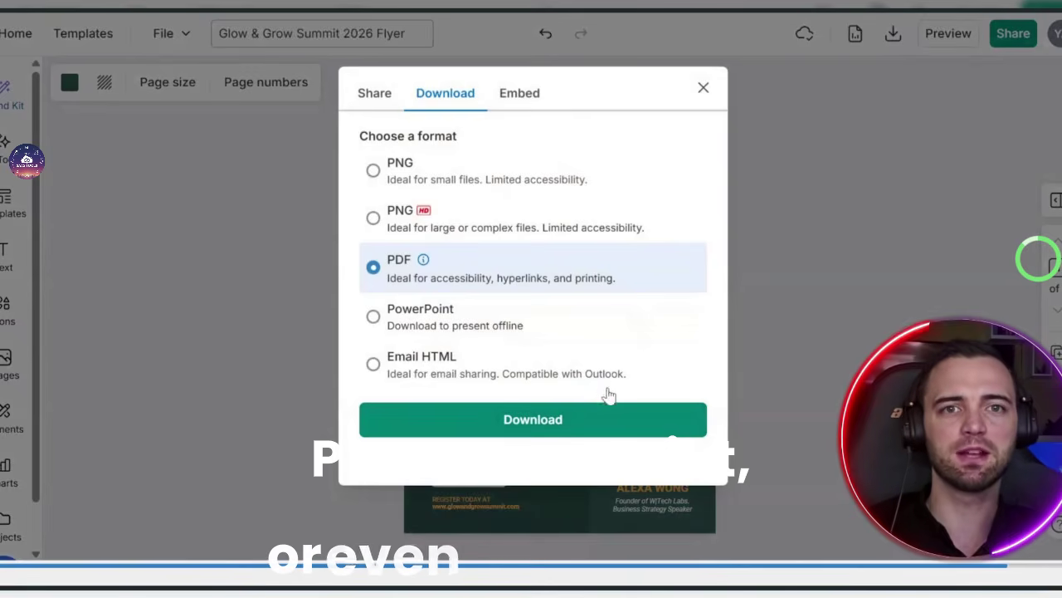
left_click(579, 421)
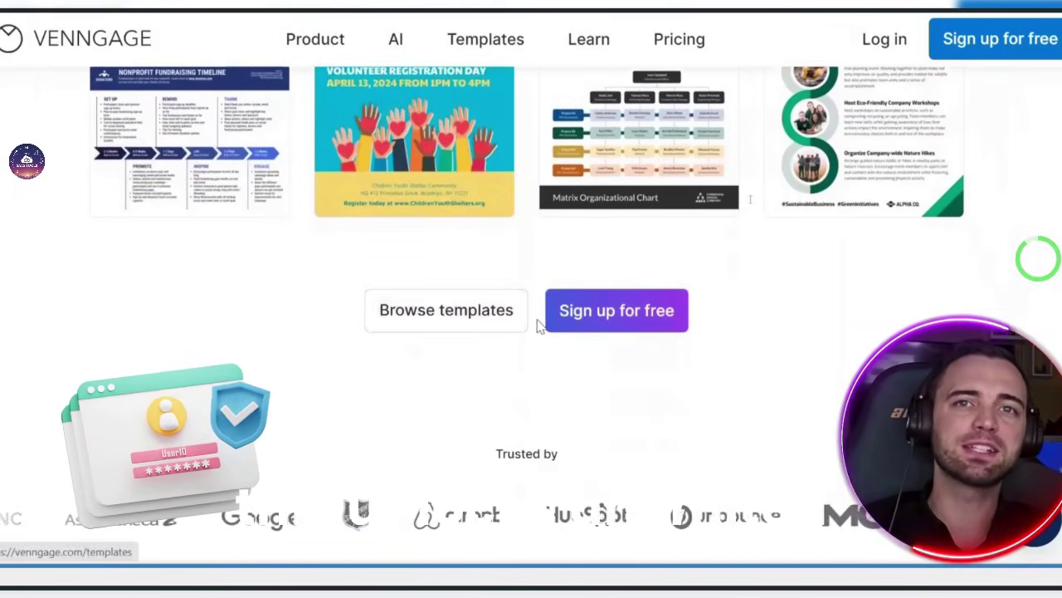
- Look through the Venngage homepage's AI tools, design platform and chart features, down to the plan options
scroll(688, 407, "down", 10)
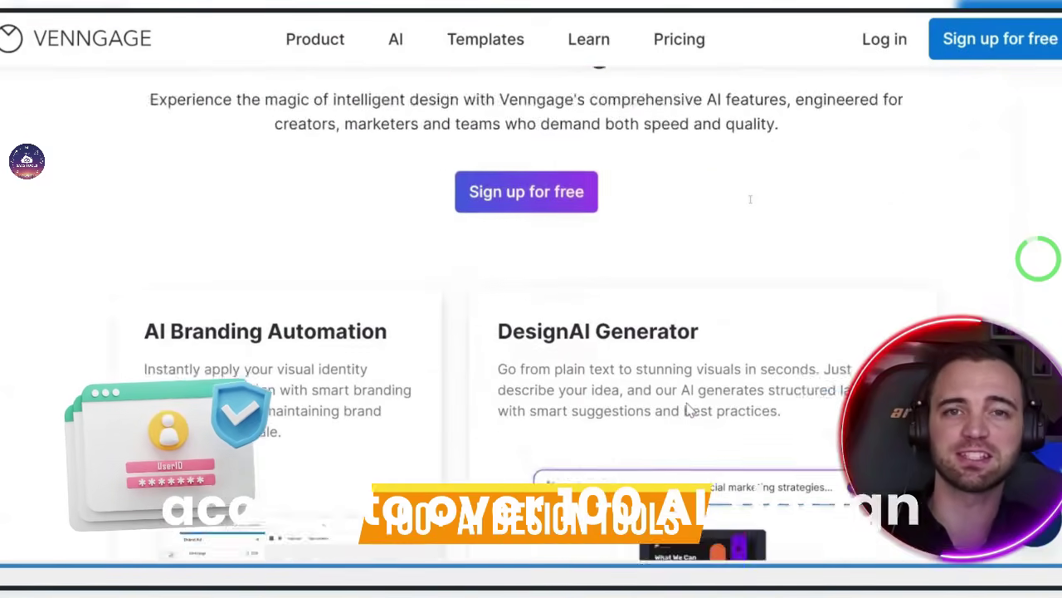
scroll(686, 408, "down", 5)
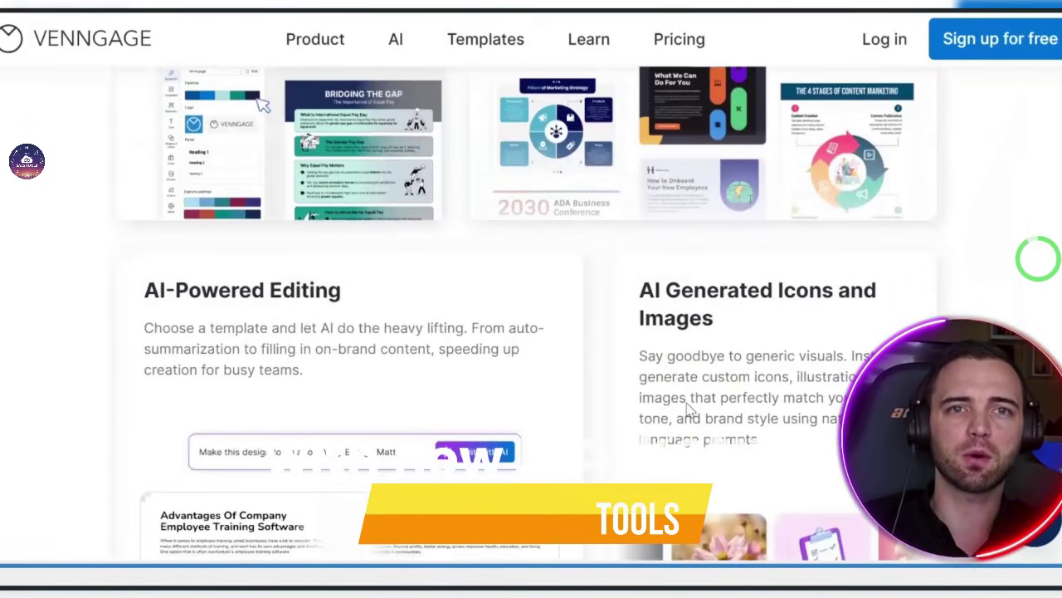
scroll(688, 407, "down", 15)
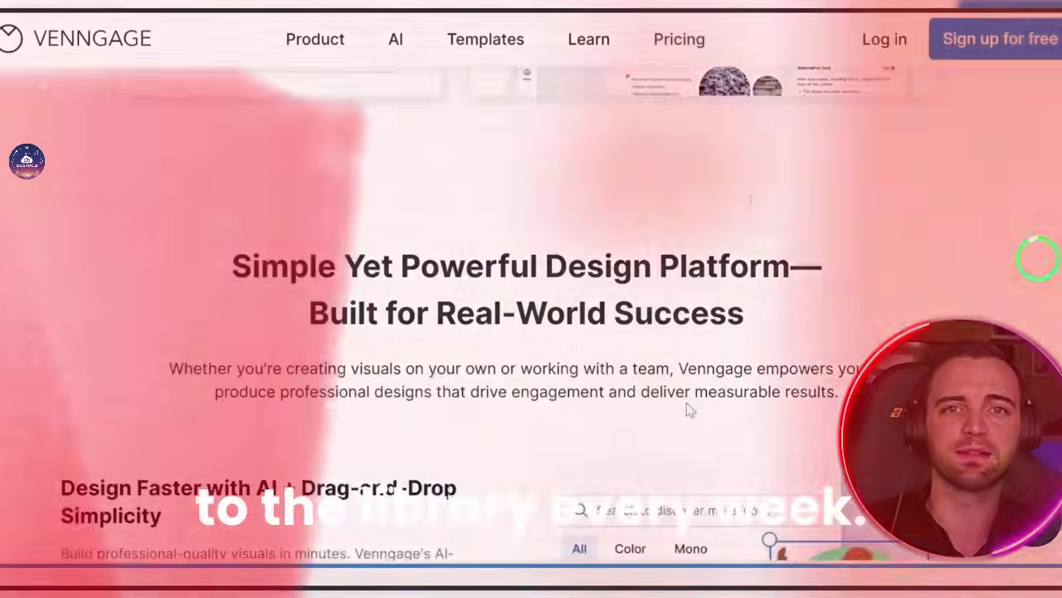
scroll(688, 407, "down", 15)
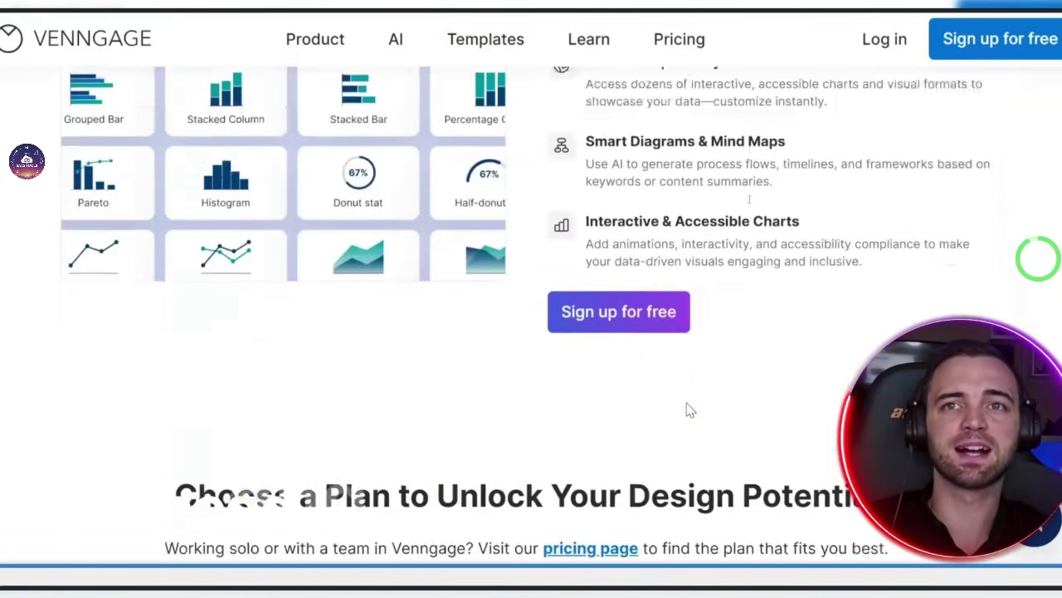
scroll(687, 408, "down", 3)
scroll(687, 408, "up", 1)
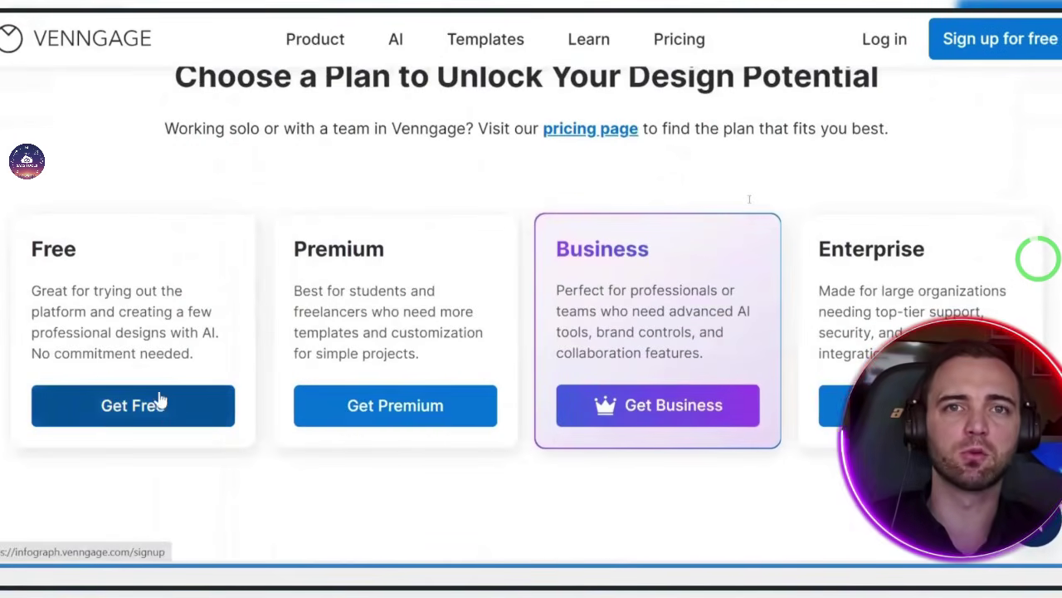